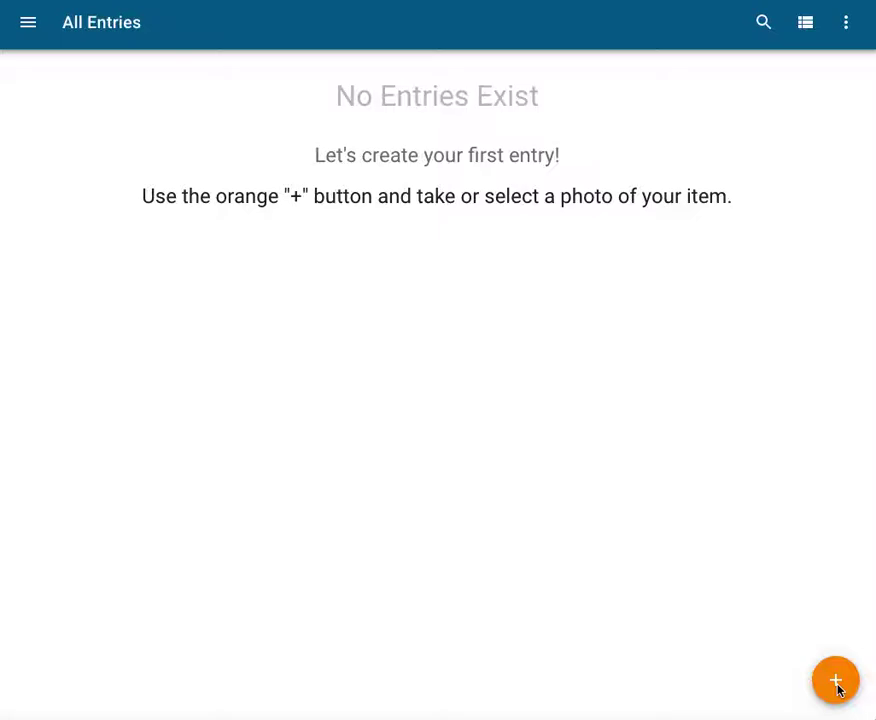
Step: Start a new photo entry using the image Ascension.jpg
click(836, 684)
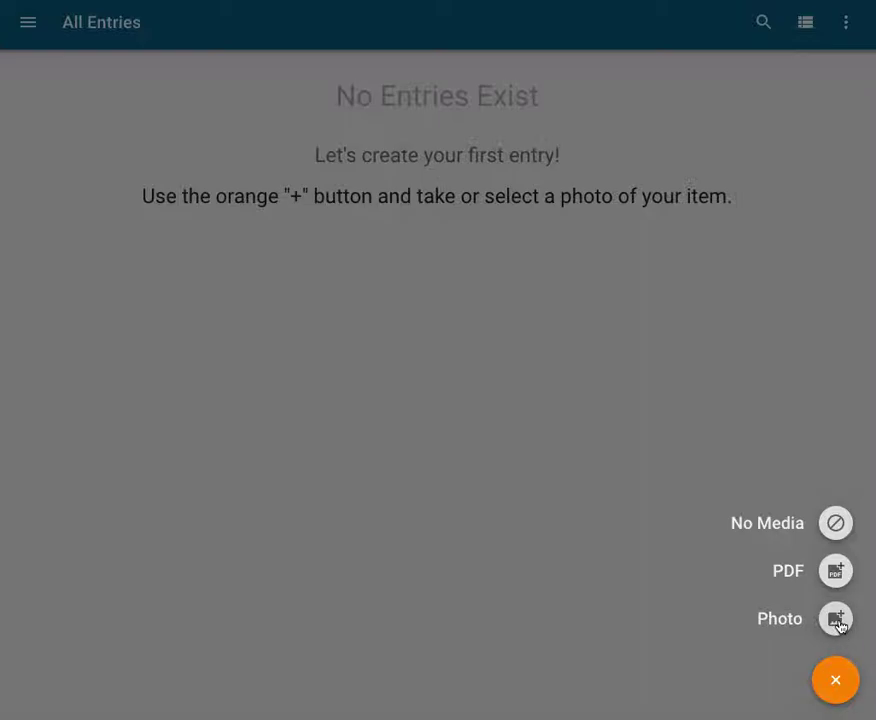
click(838, 620)
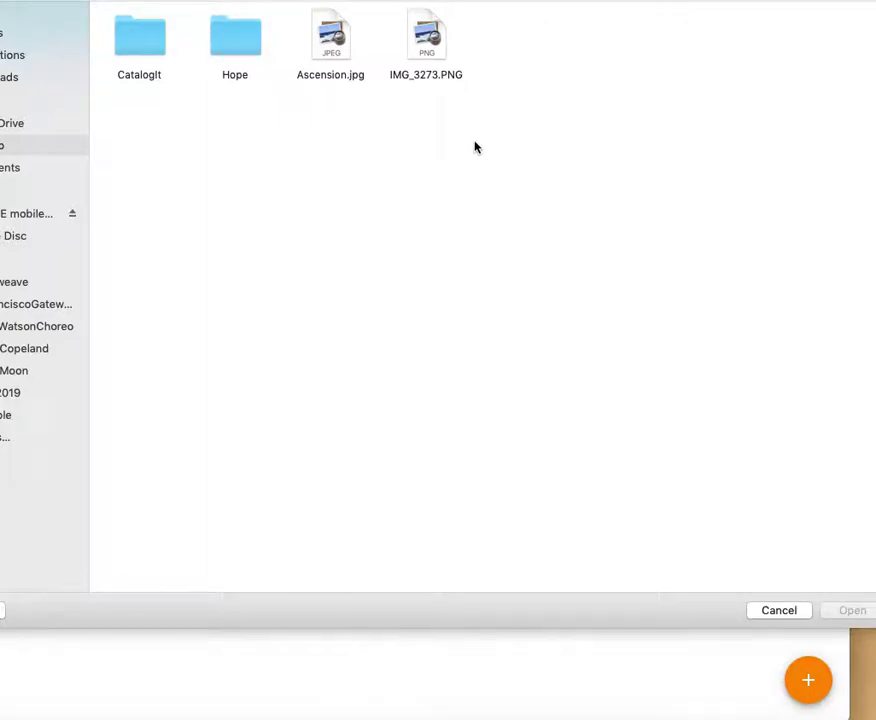
click(332, 43)
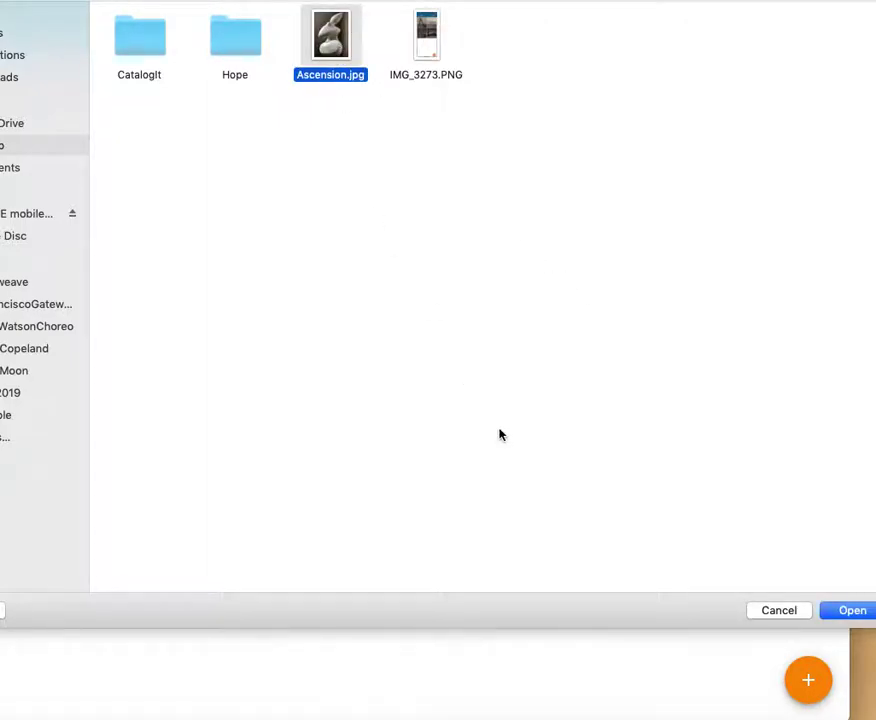
click(836, 611)
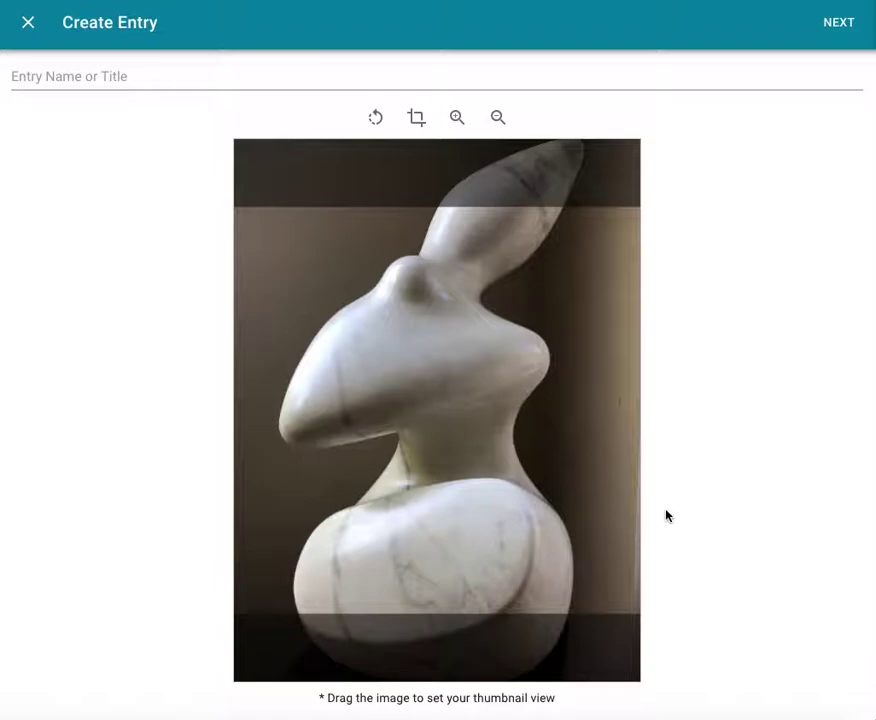
Step: Title the new entry "Ascension"
click(77, 79)
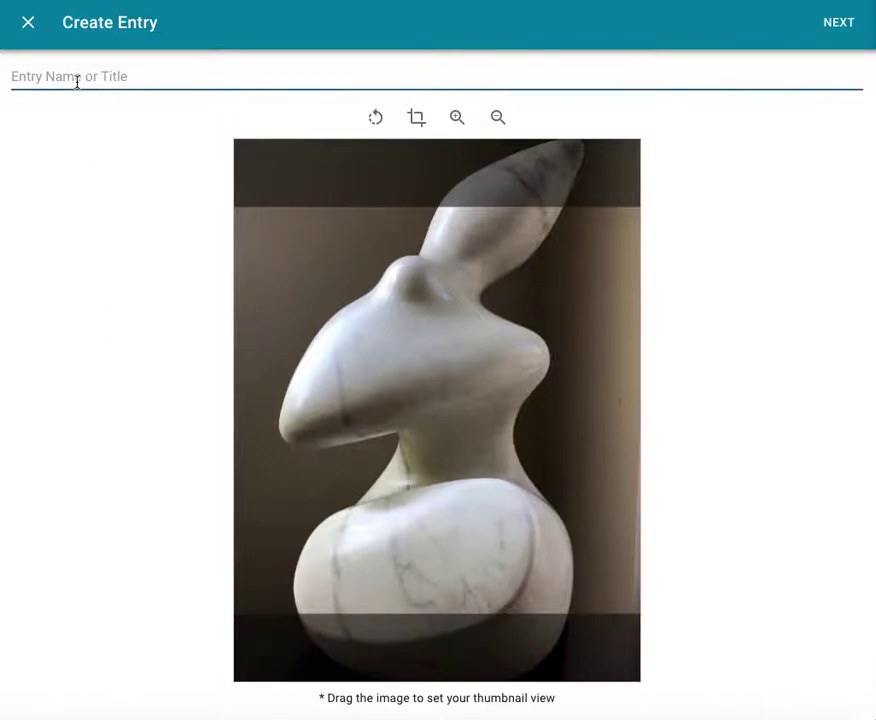
click(73, 76)
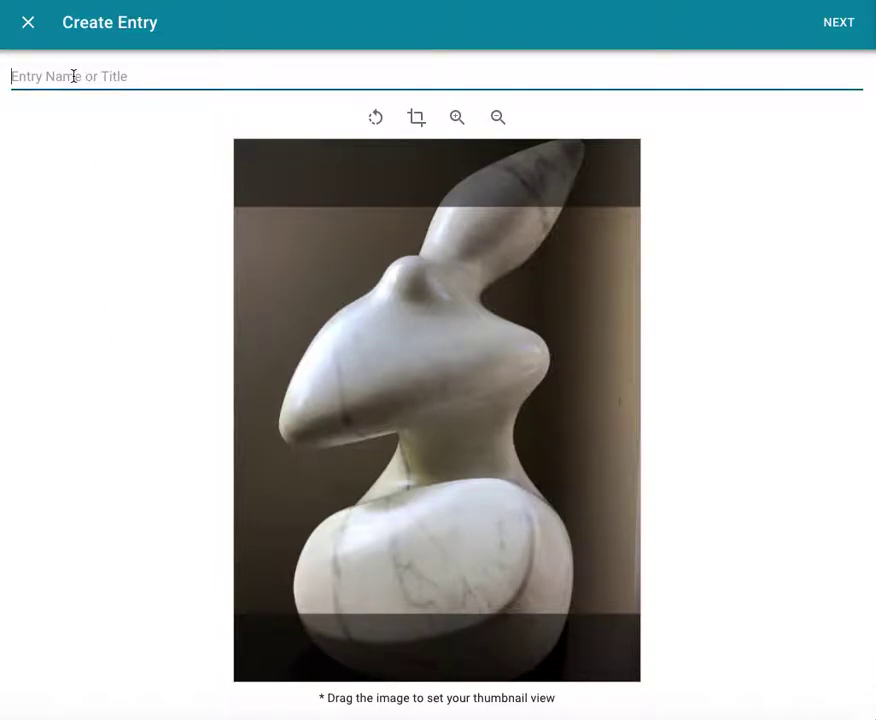
text(Ascension)
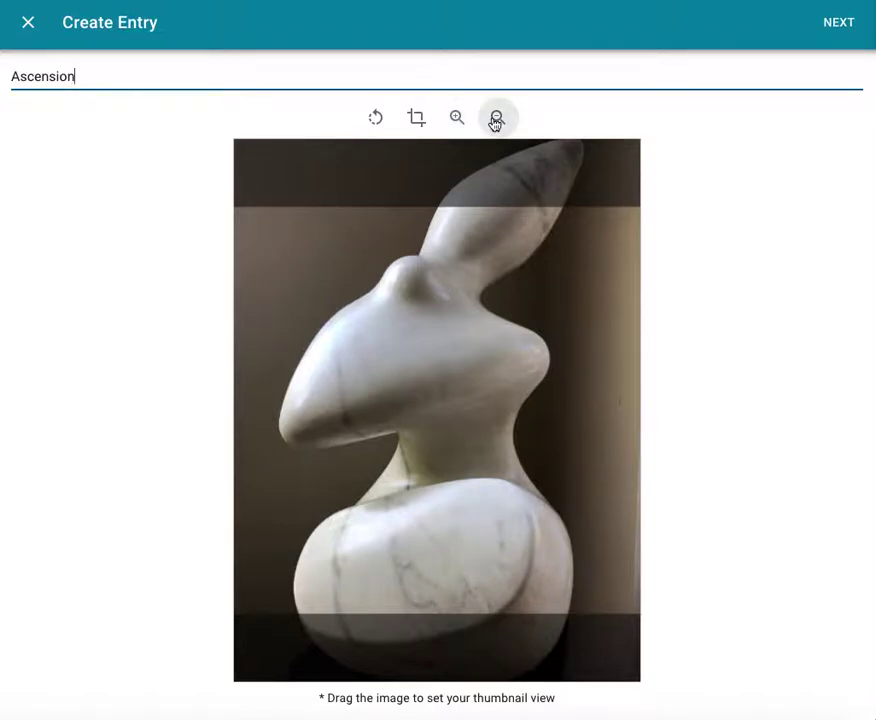
Step: Reposition the photo slightly lower in the thumbnail frame at its original zoom and proceed to the classification choice
click(456, 120)
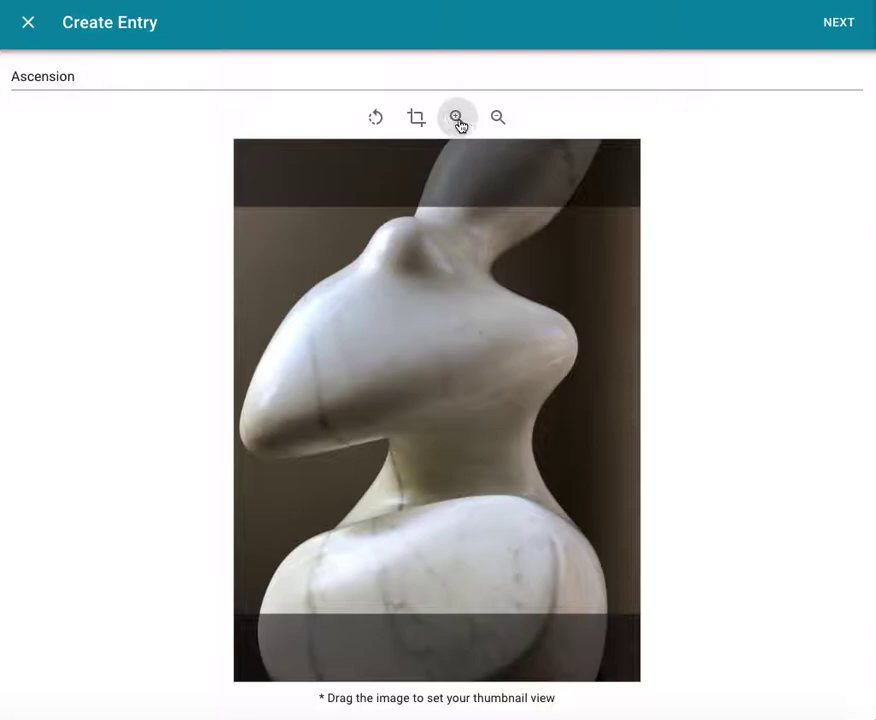
click(497, 121)
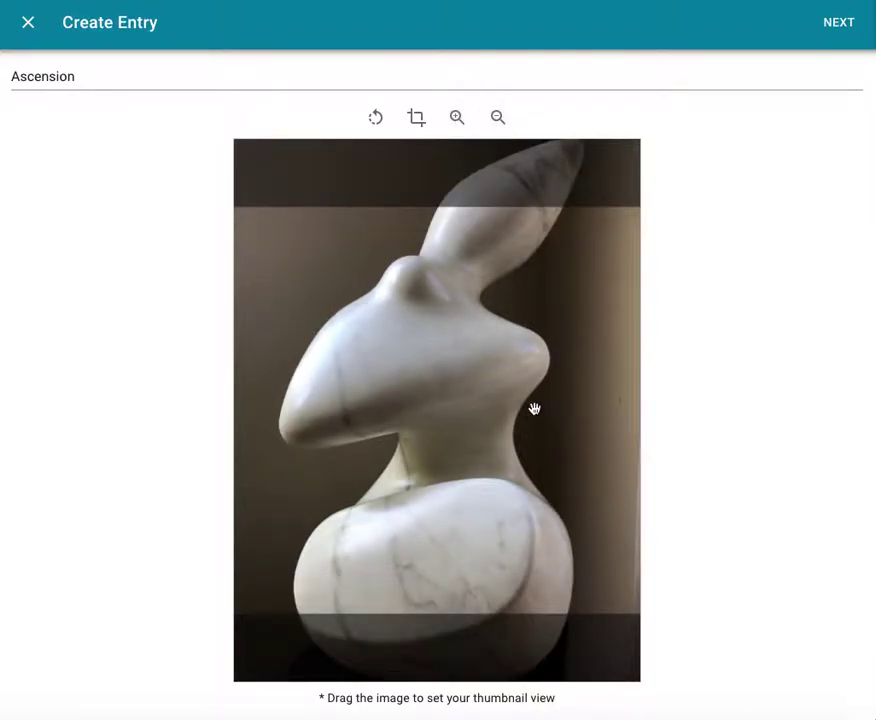
drag(572, 400, 565, 430)
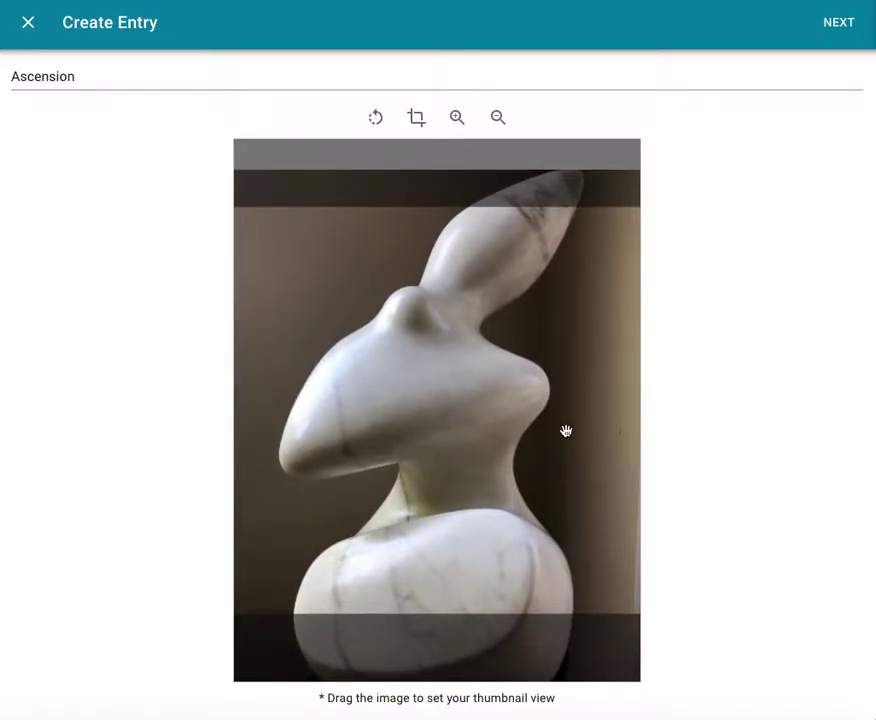
click(845, 26)
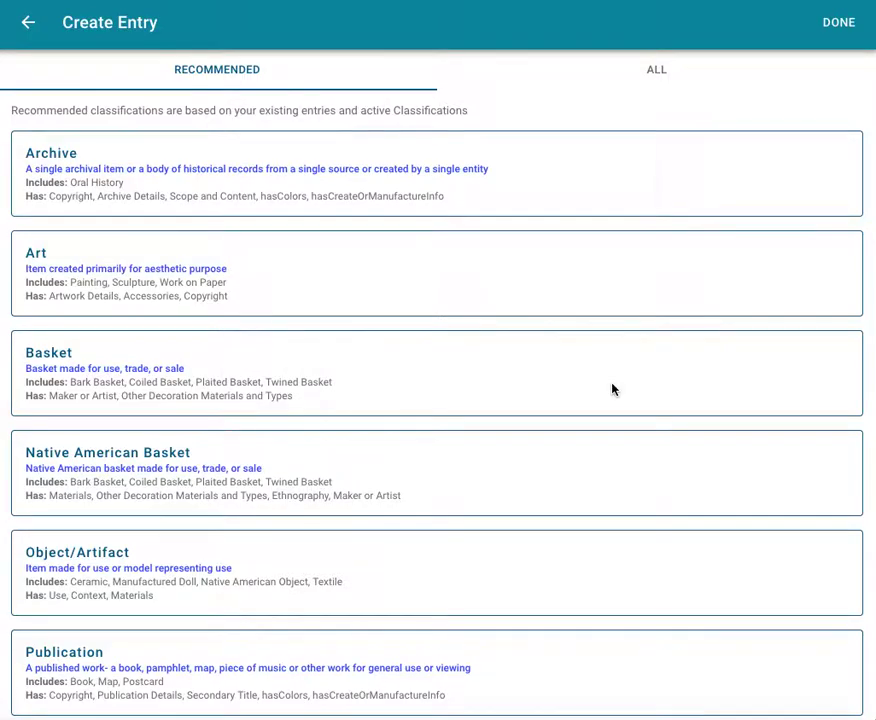
Step: Classify the entry as Sculpture within the Art classification and confirm the choice
scroll(612, 388, down, 3)
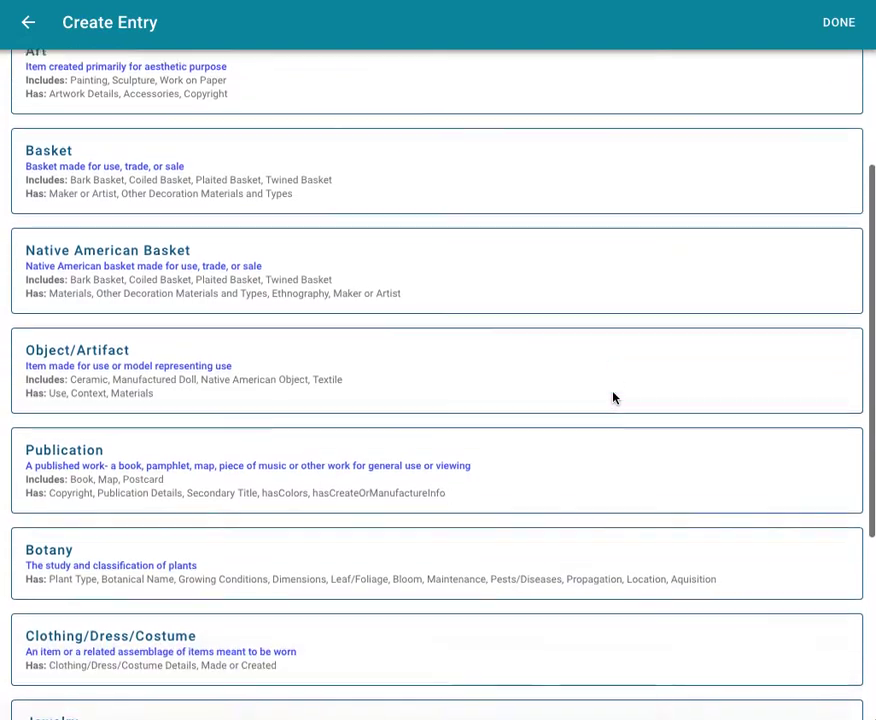
scroll(614, 398, down, 2)
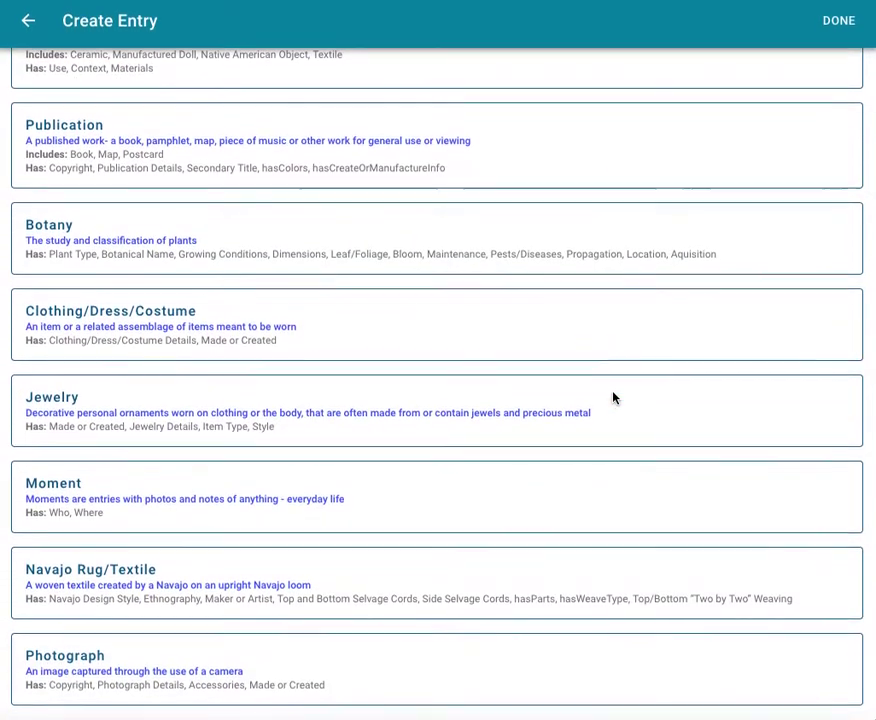
scroll(614, 398, up, 3)
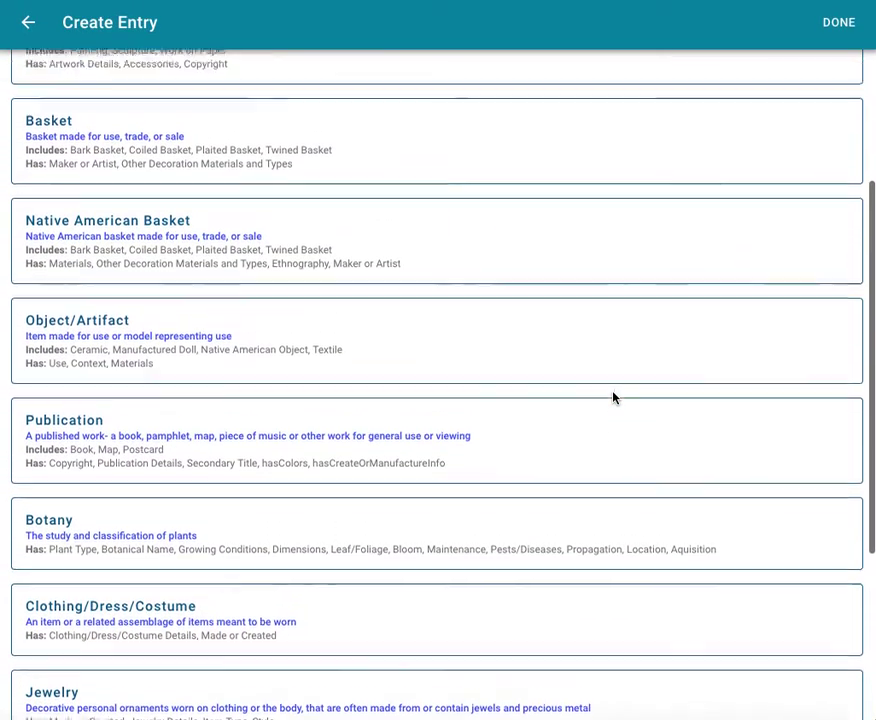
scroll(614, 398, up, 1)
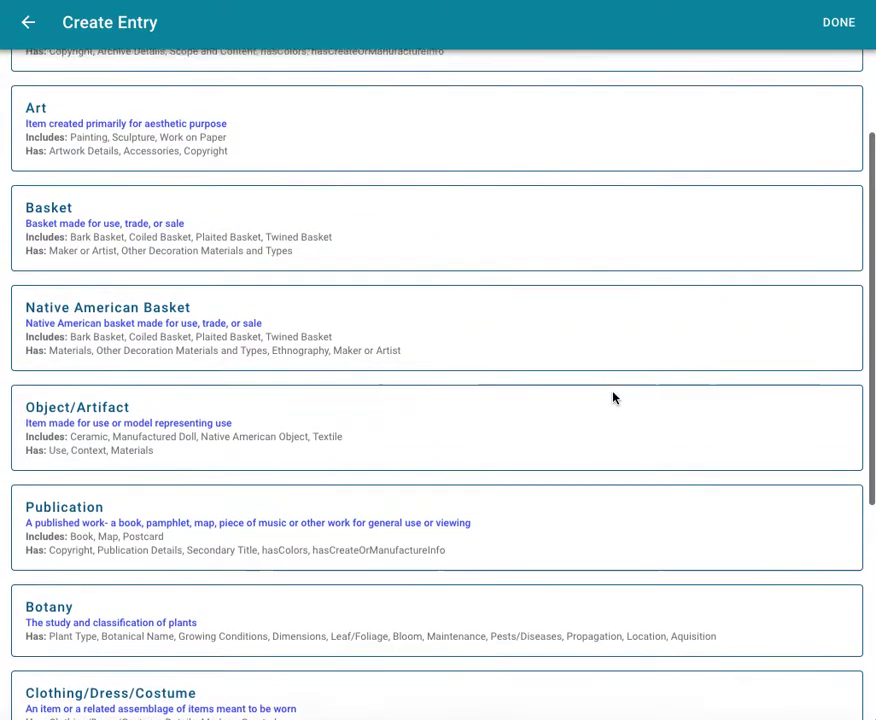
scroll(614, 398, up, 1)
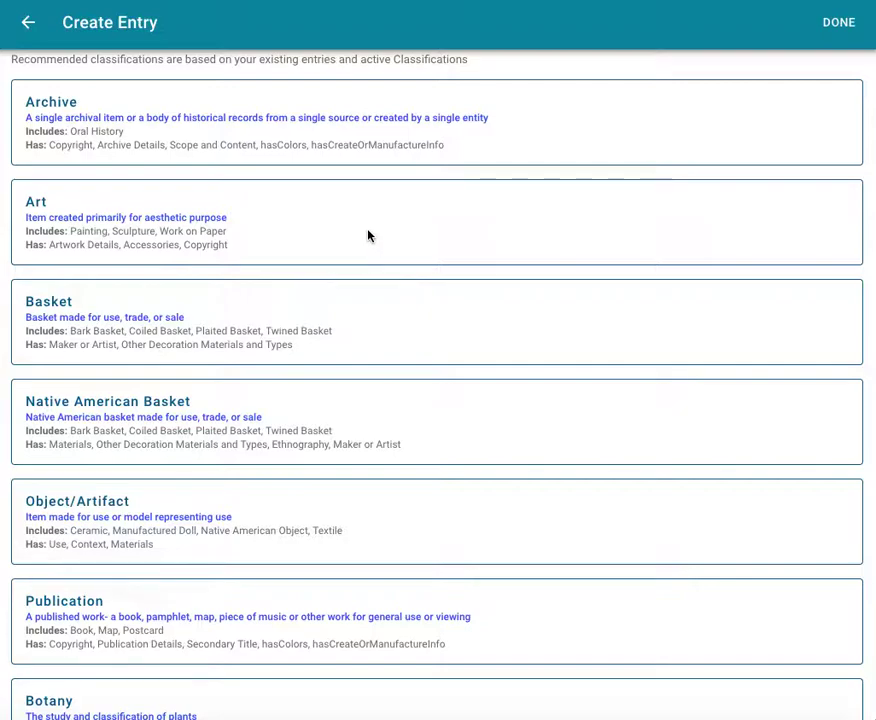
click(200, 205)
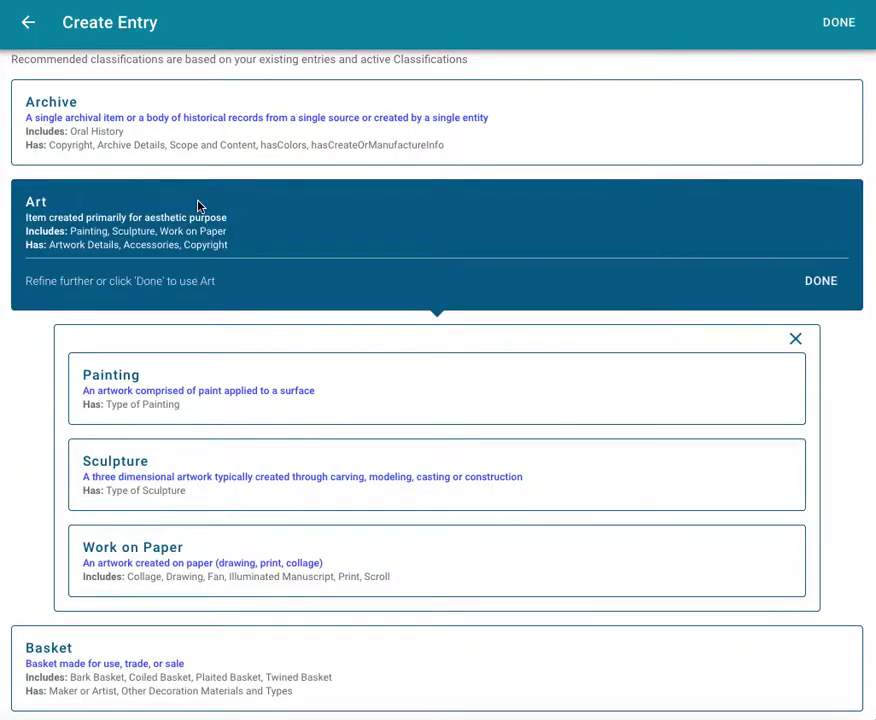
click(505, 463)
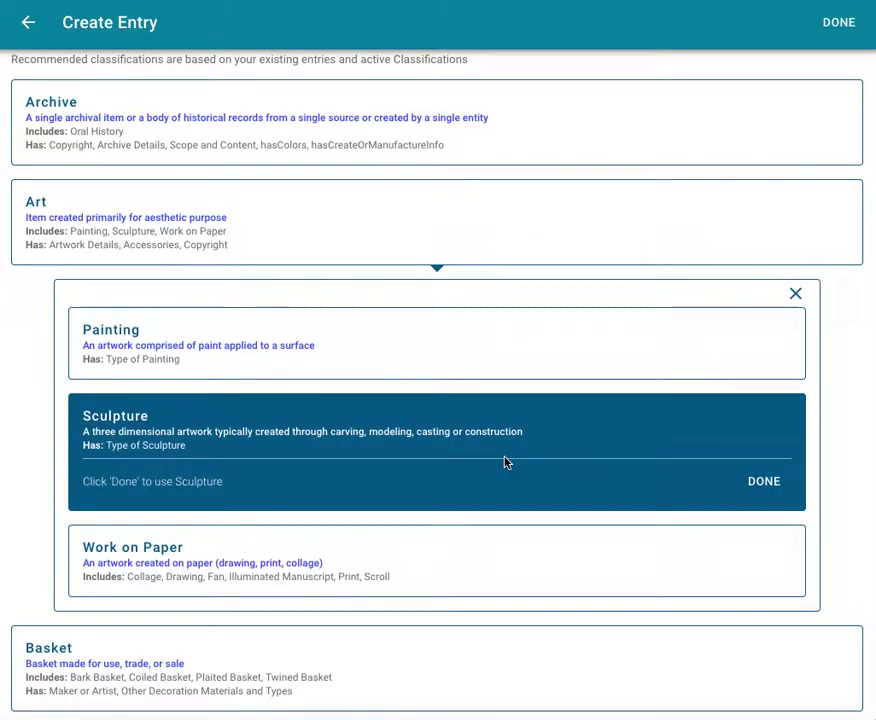
scroll(508, 466, down, 1)
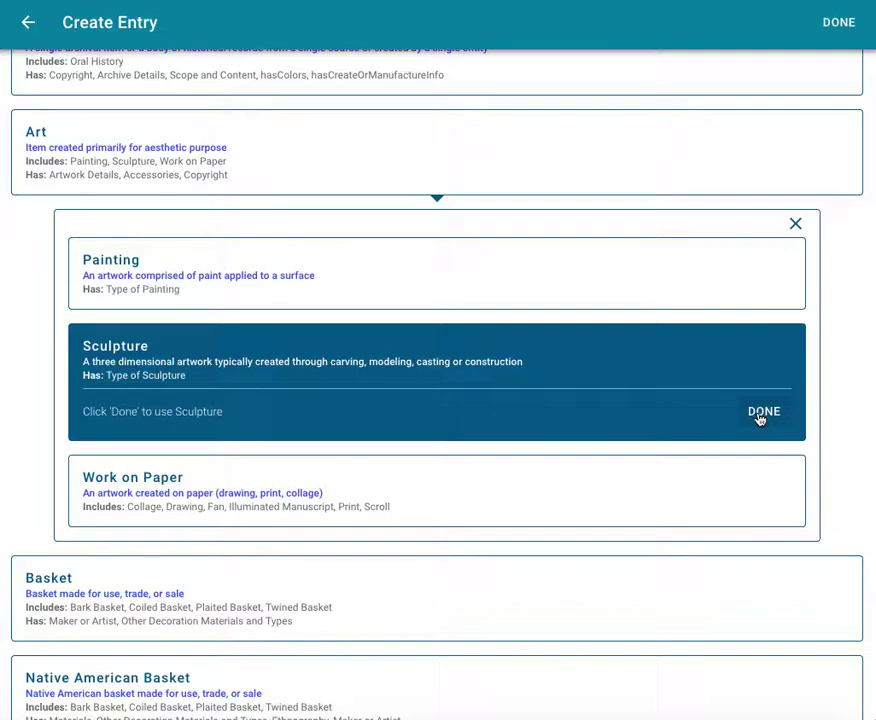
click(760, 416)
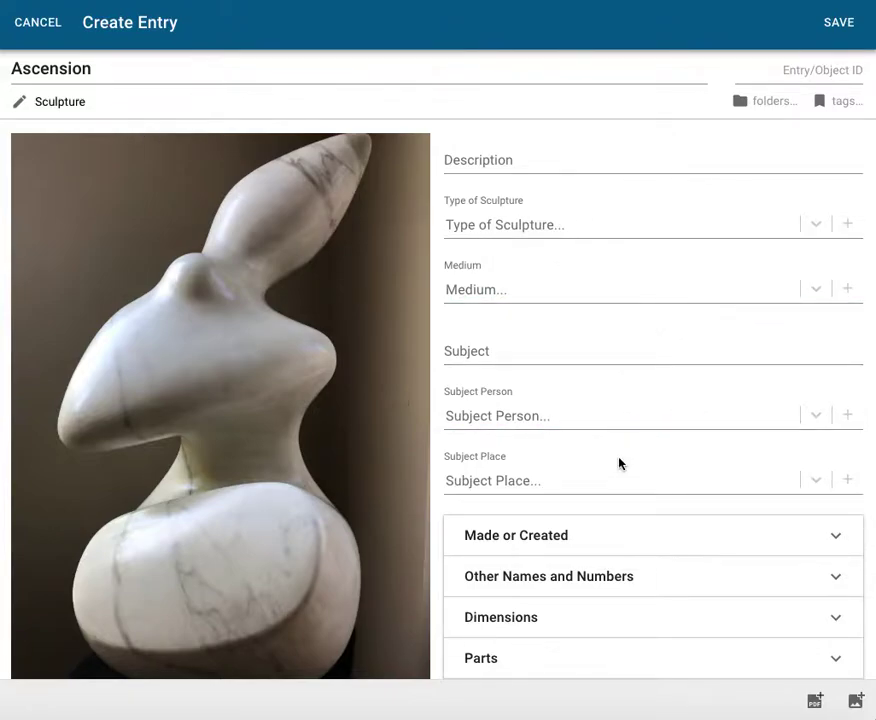
Step: Set the type of sculpture to Free Standing and the medium to Marble
scroll(619, 463, down, 1)
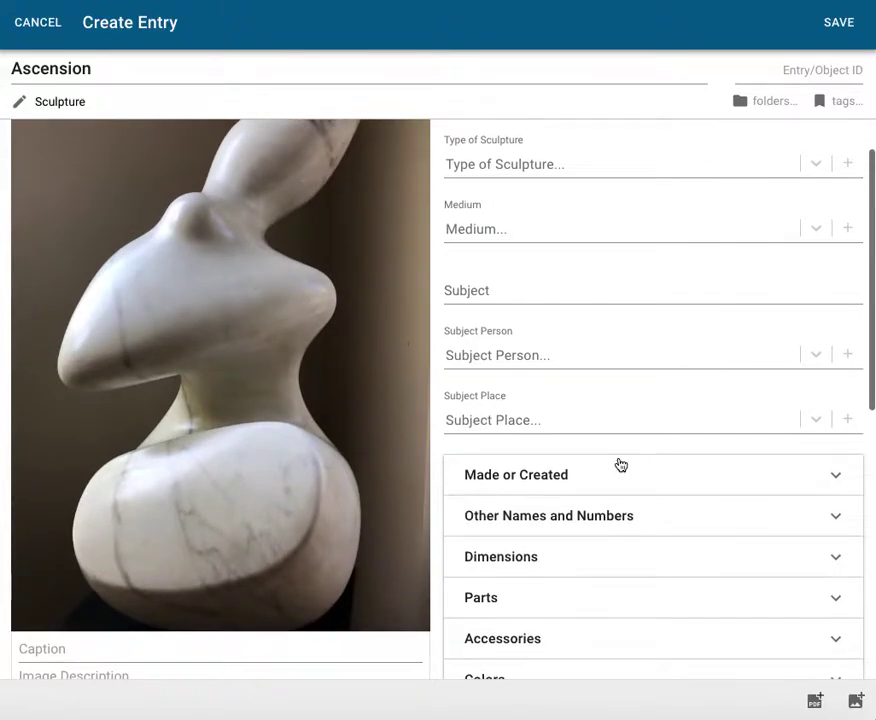
click(522, 165)
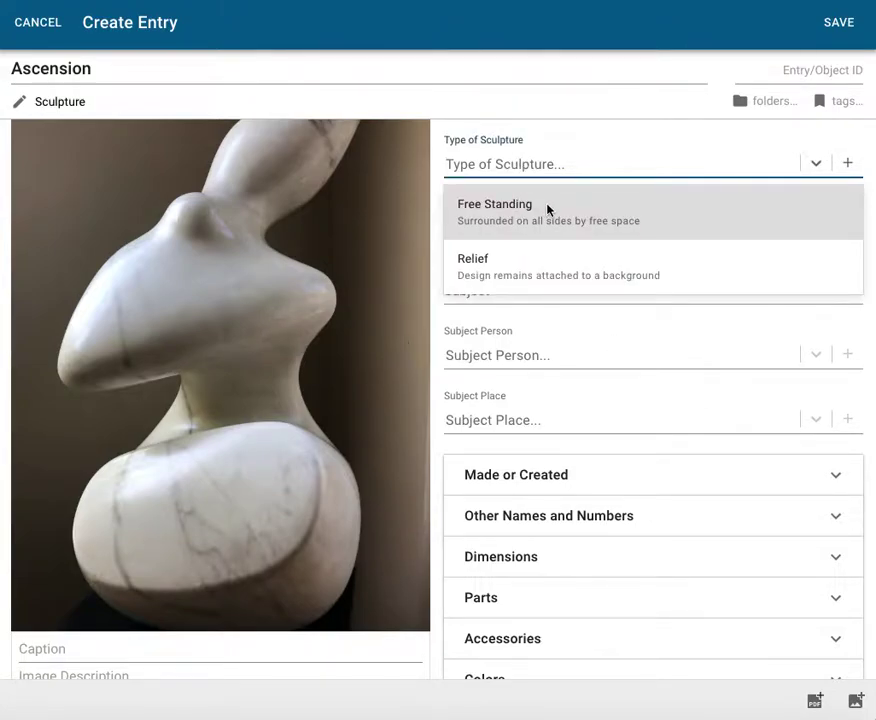
click(548, 210)
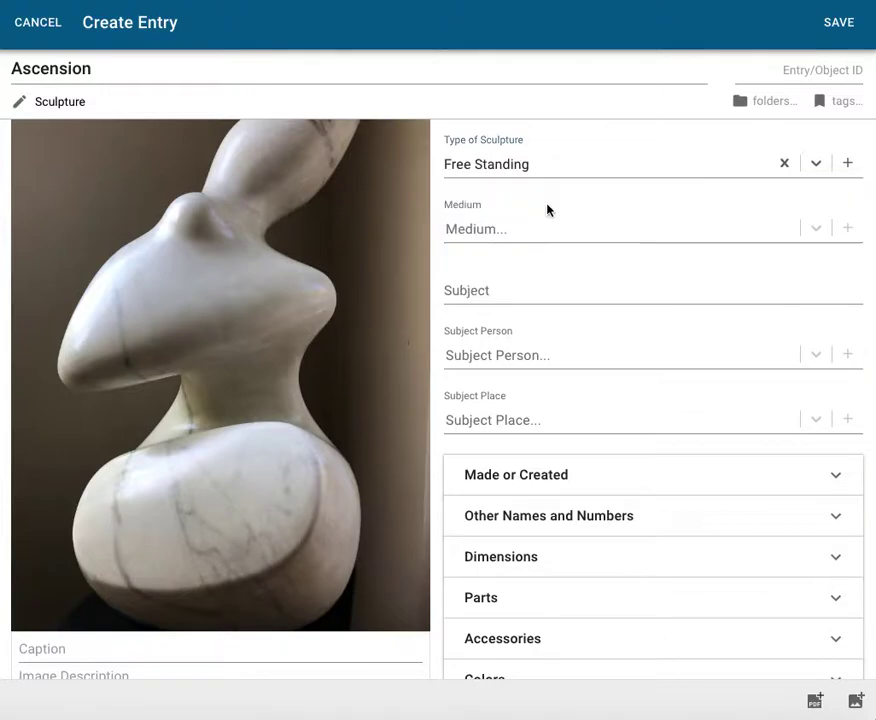
click(552, 227)
scroll(612, 391, down, 3)
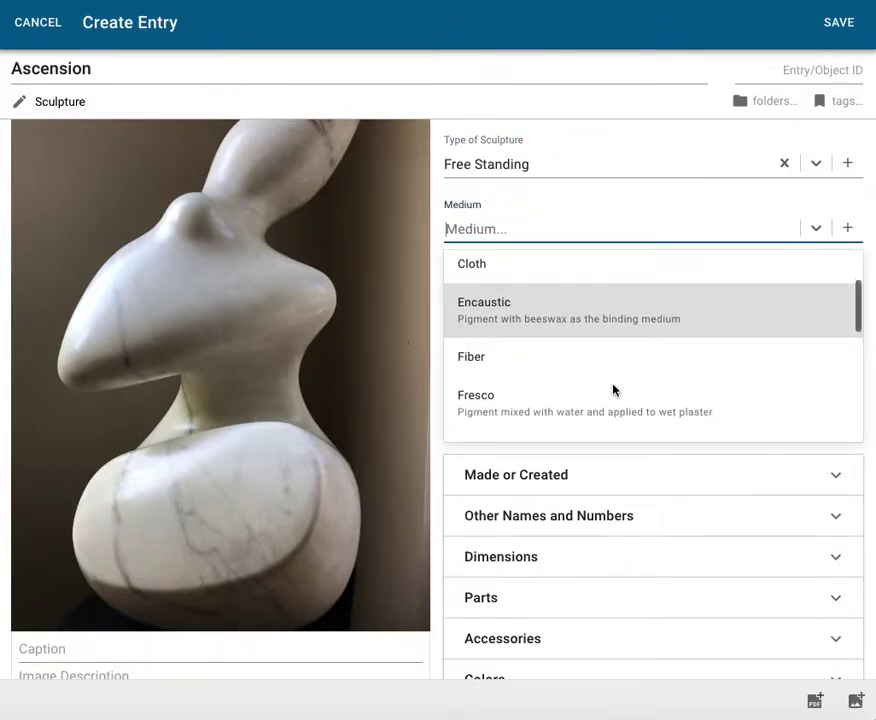
scroll(612, 389, down, 1)
click(608, 387)
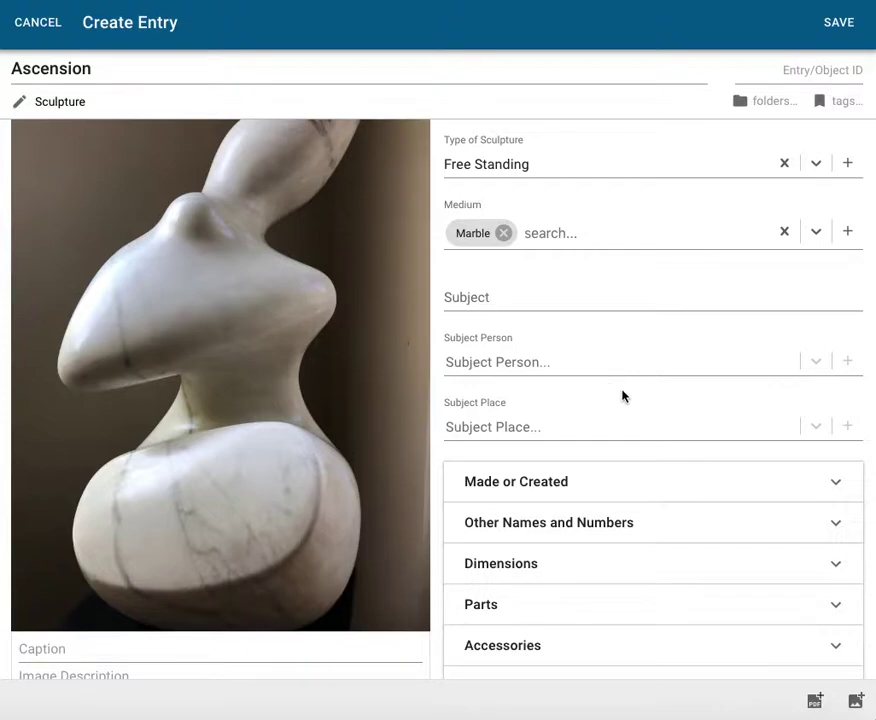
Step: Expand the Made or Created and Other Names and Numbers sections to examine their available fields
scroll(622, 396, down, 1)
scroll(622, 391, down, 1)
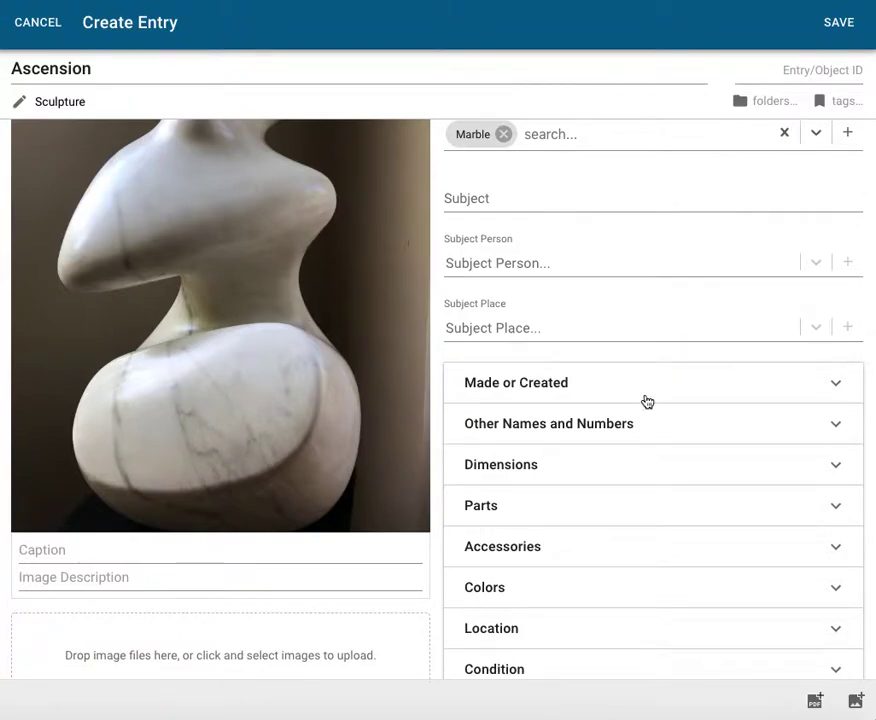
scroll(731, 412, down, 1)
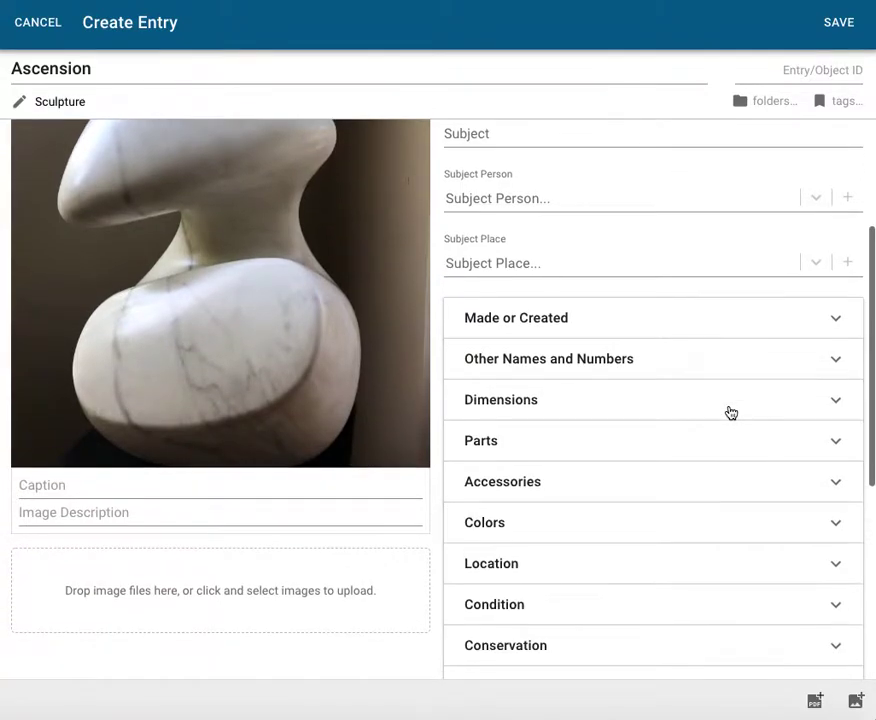
click(838, 318)
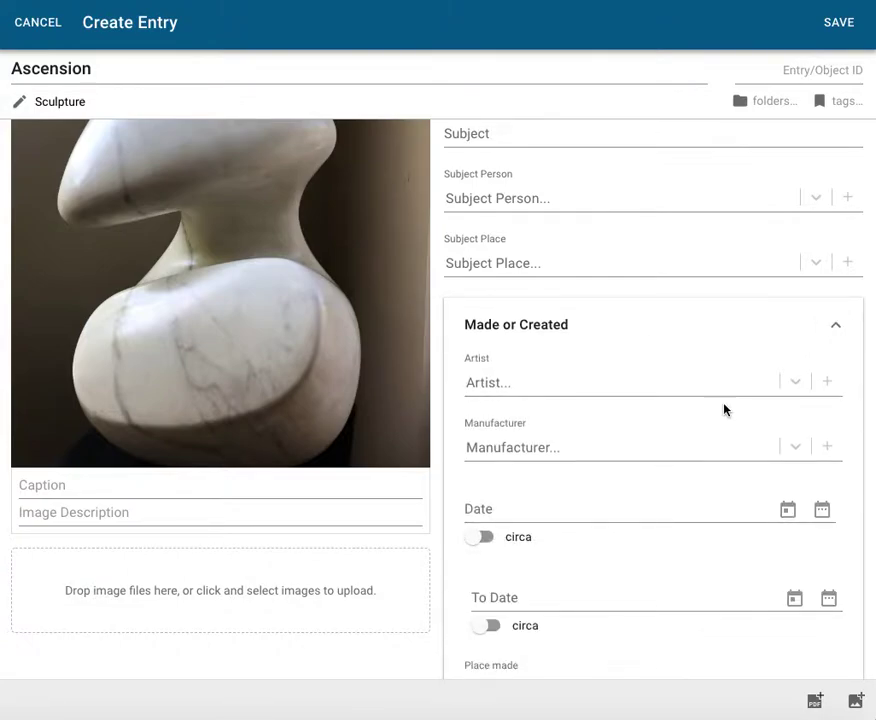
scroll(724, 409, down, 2)
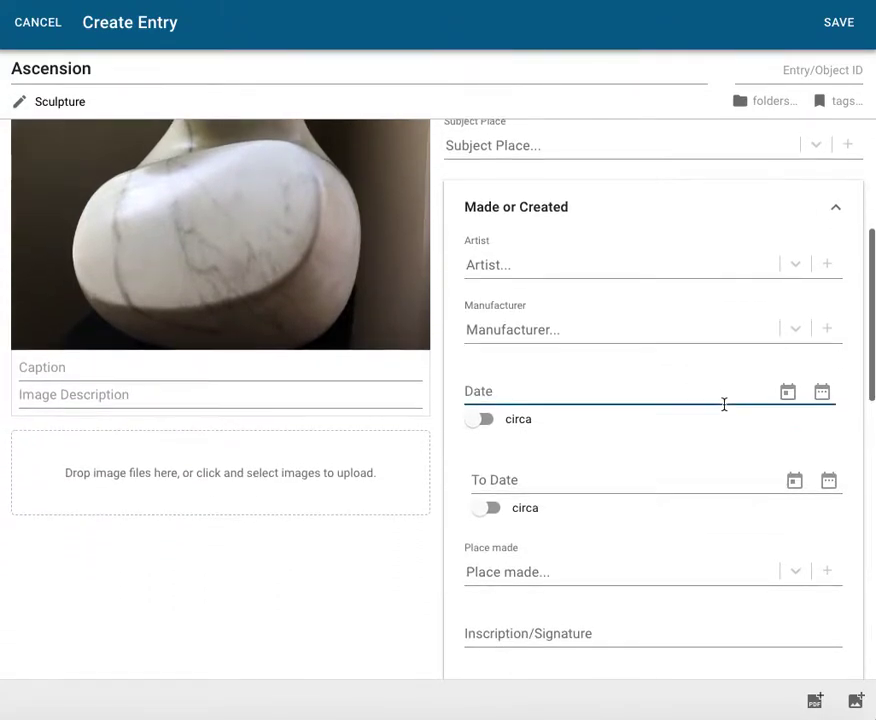
scroll(724, 404, down, 5)
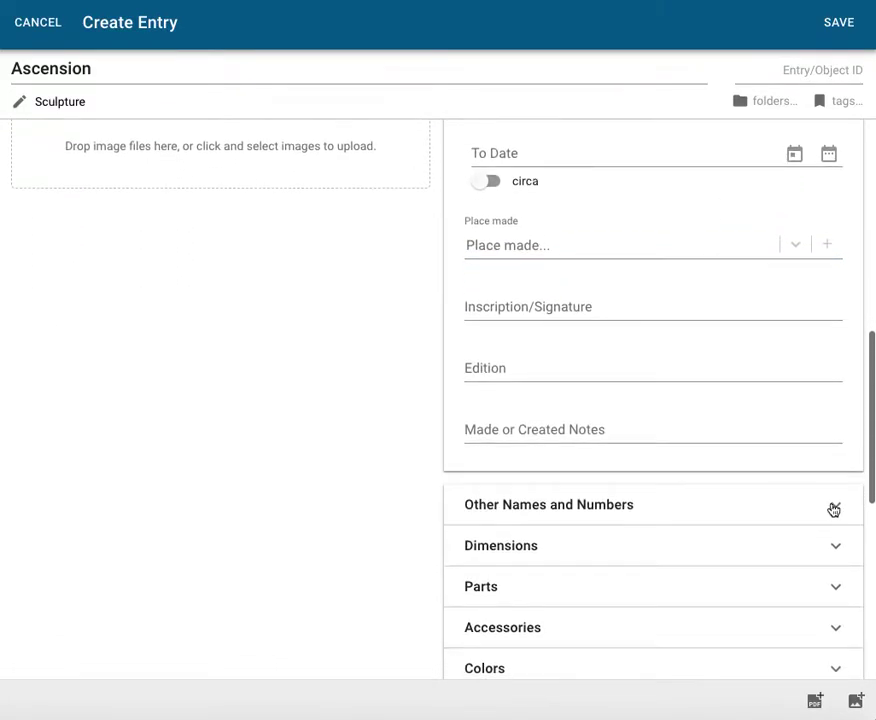
click(834, 510)
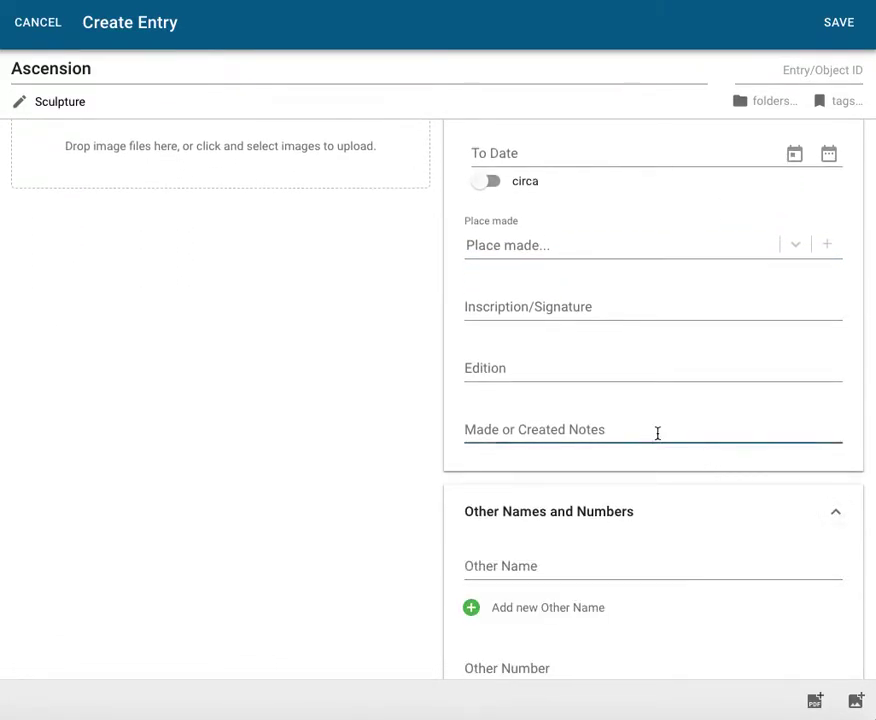
Step: Save the completed Ascension sculpture entry to the collection
scroll(665, 430, up, 7)
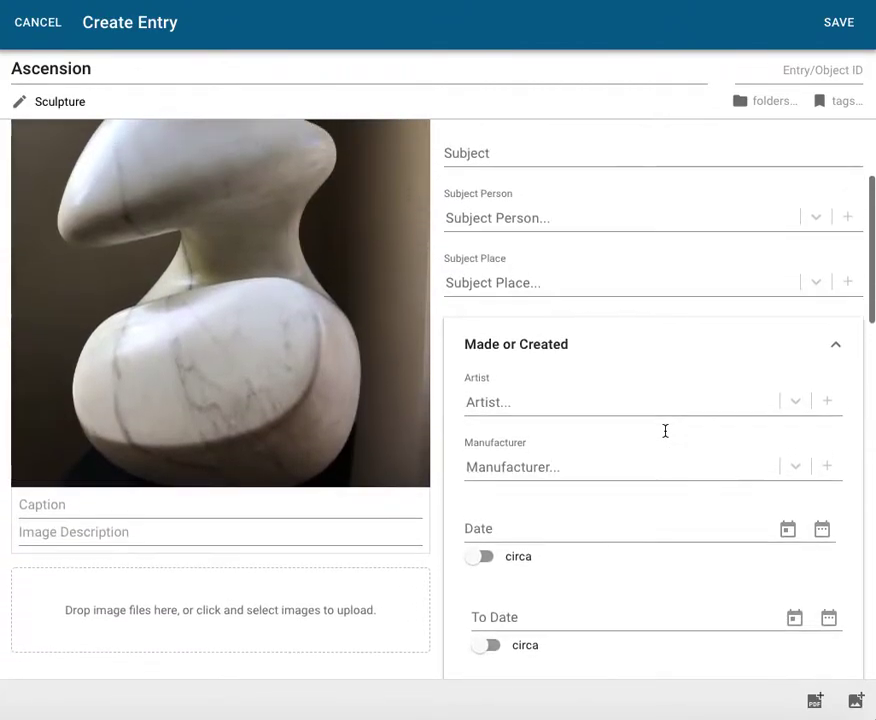
scroll(665, 430, up, 3)
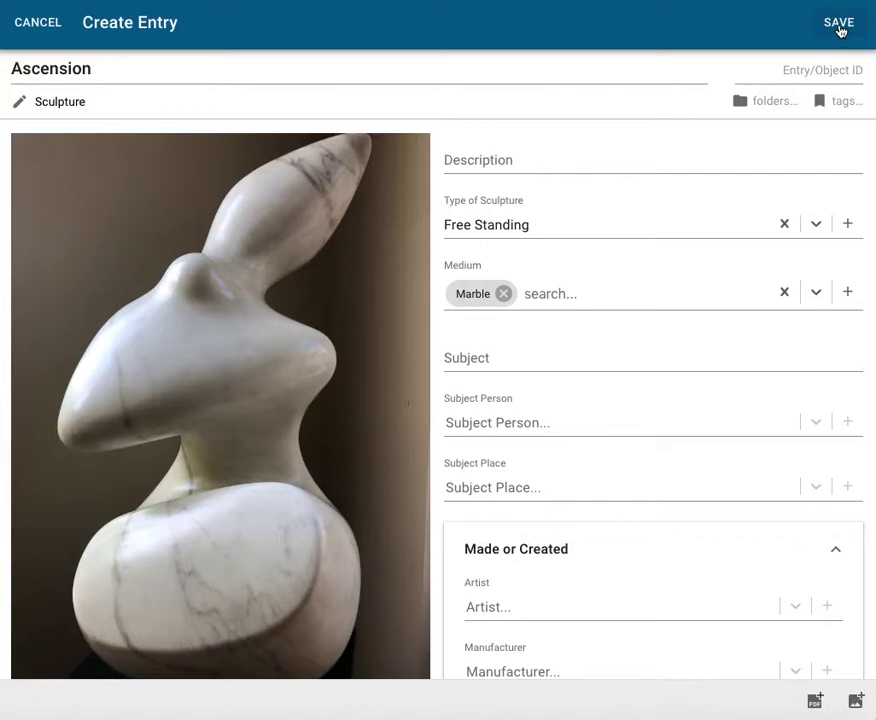
click(839, 29)
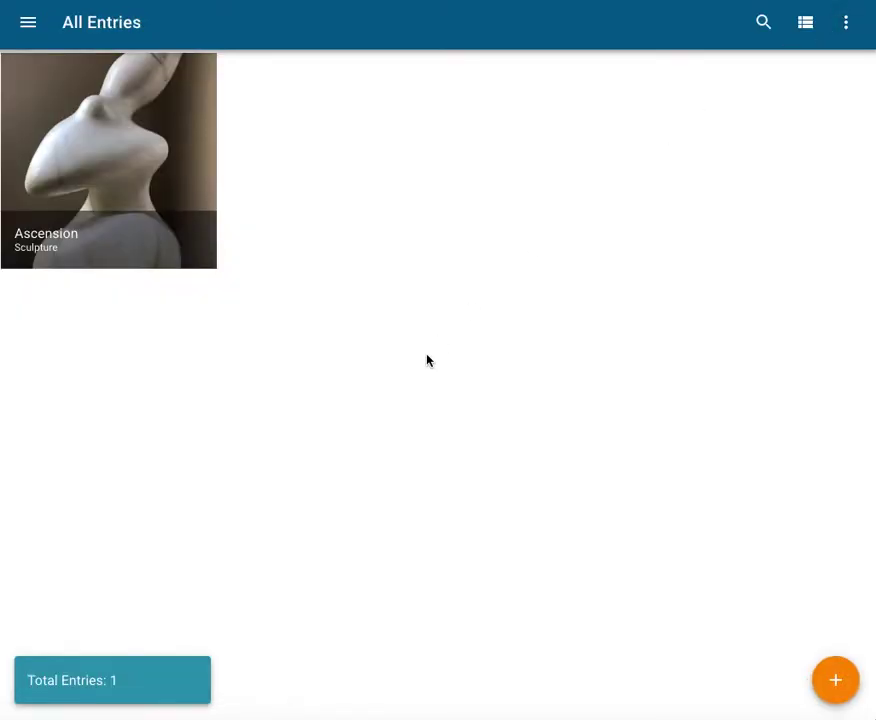